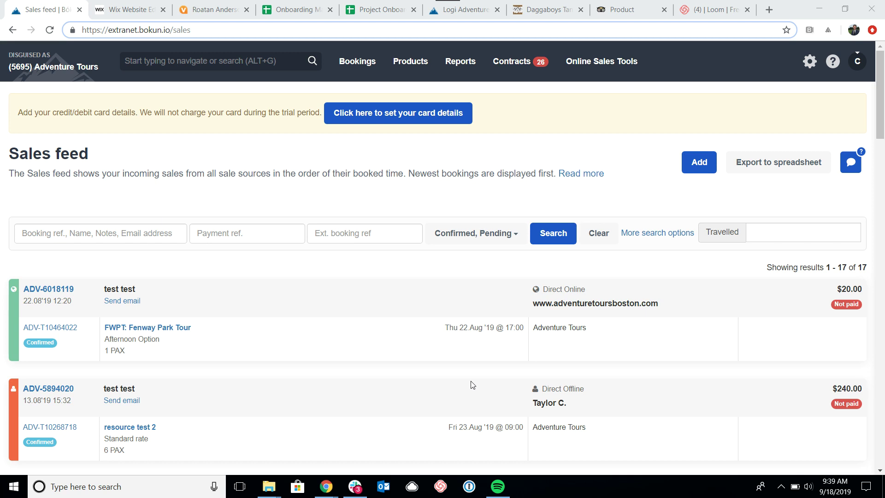
left_click(610, 67)
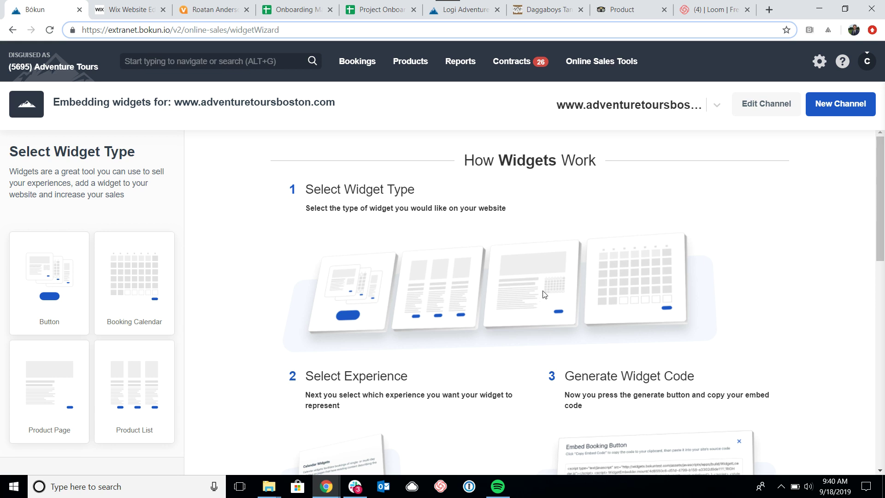
scroll(557, 331, "down", 1)
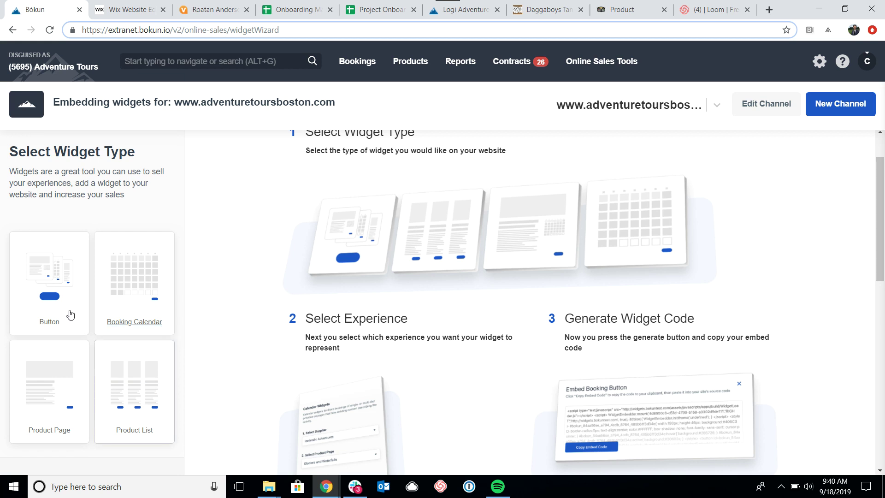
mouse_move(66, 262)
mouse_move(118, 281)
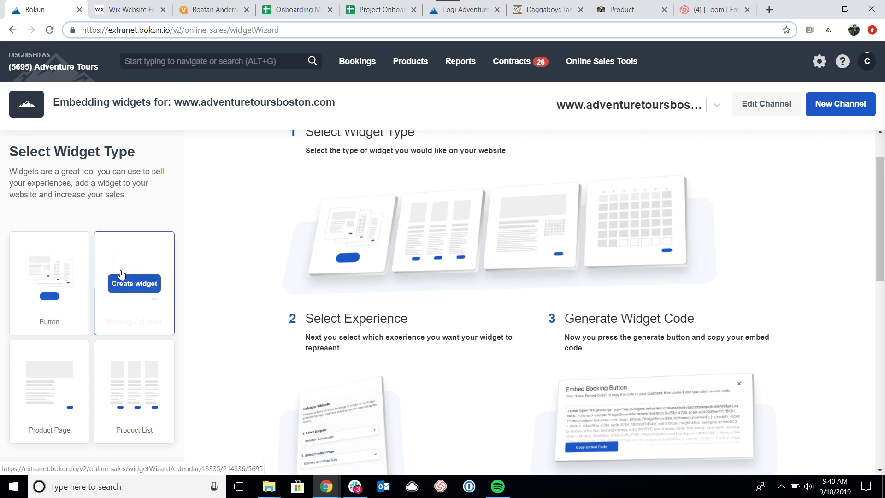
mouse_move(59, 377)
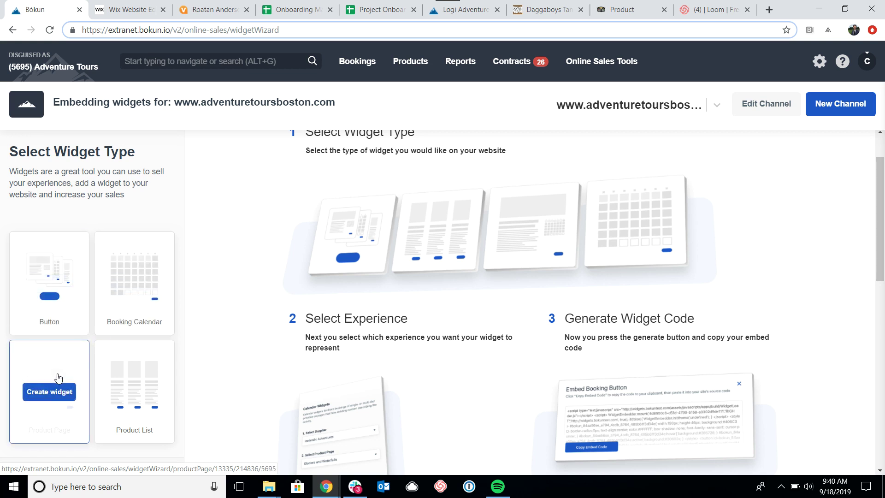
mouse_move(147, 388)
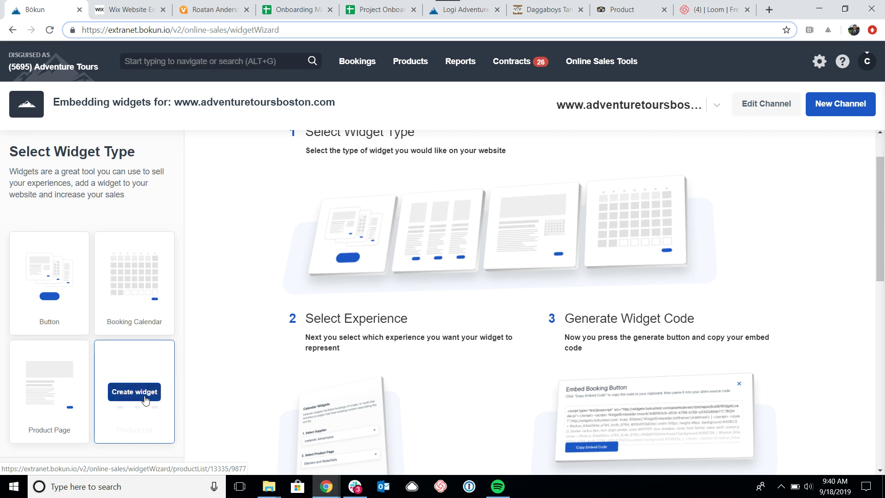
left_click(145, 397)
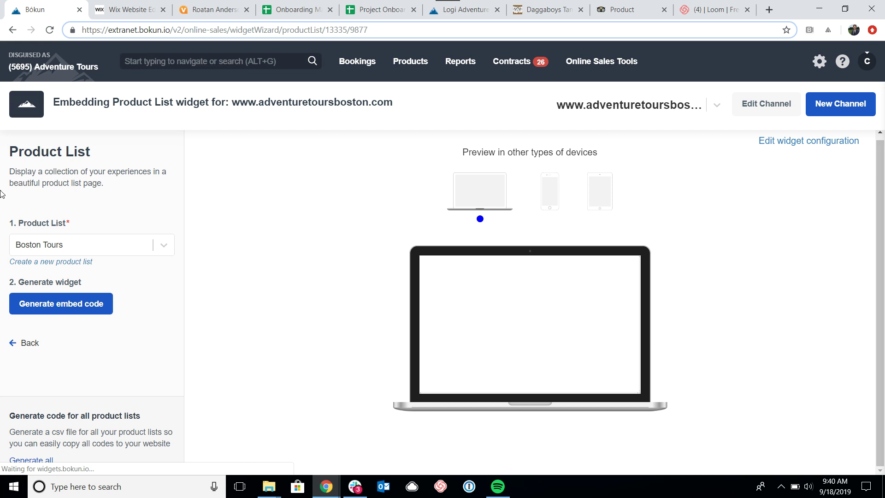
Confirm Boston Tours as the product list, then generate and copy its embed code
left_click(94, 251)
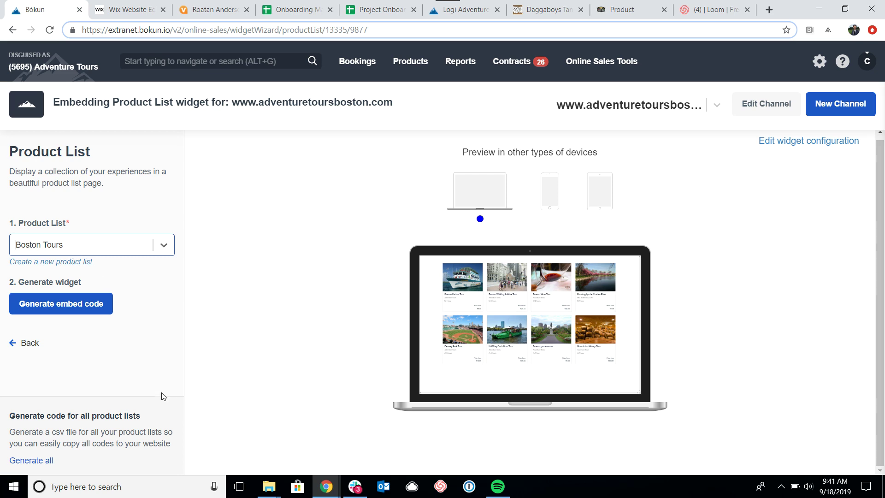
left_click(86, 312)
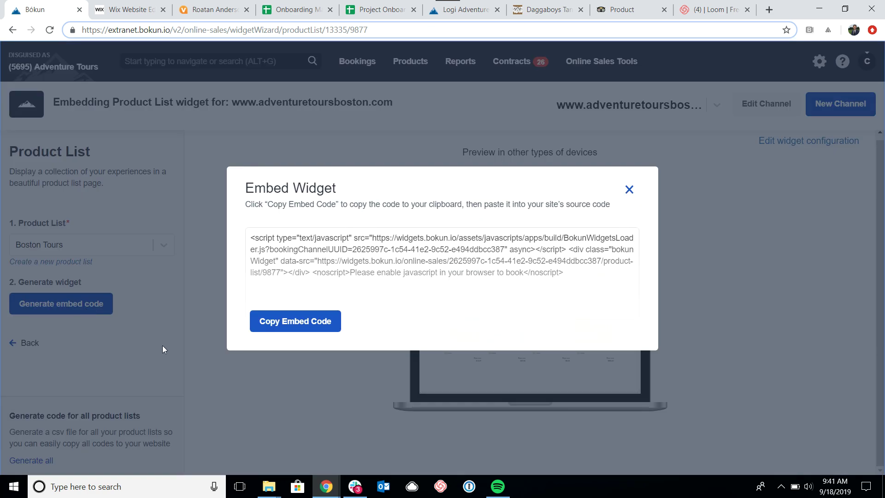
left_click(306, 324)
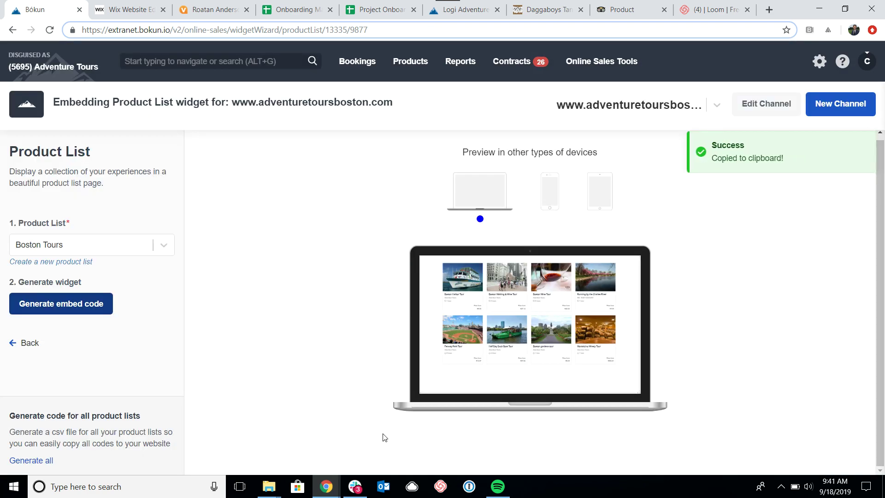
In the Wix Editor, navigate to HOME and then back to the empty BOOK NOW page
left_click(144, 15)
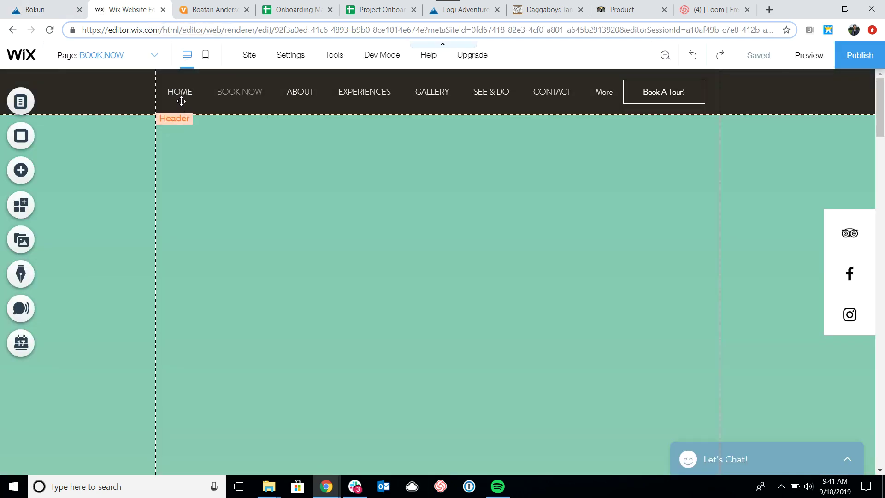
left_click(181, 100)
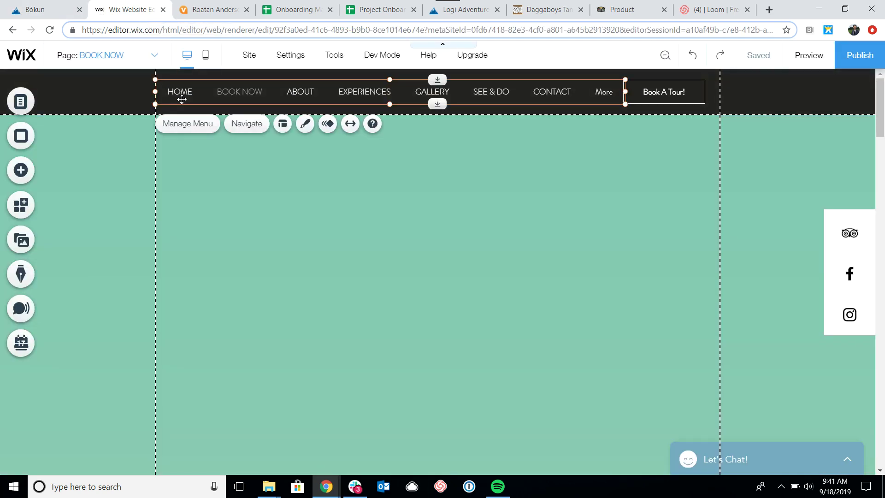
left_click(258, 131)
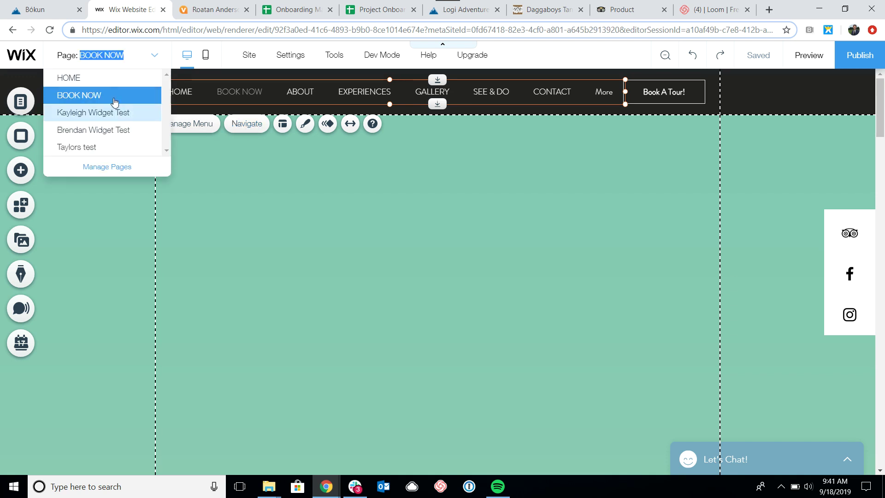
left_click(73, 80)
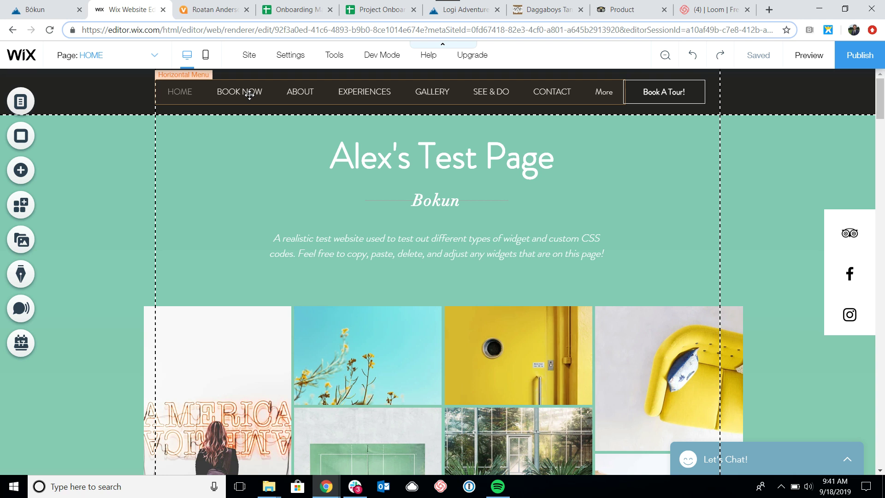
left_click(201, 92)
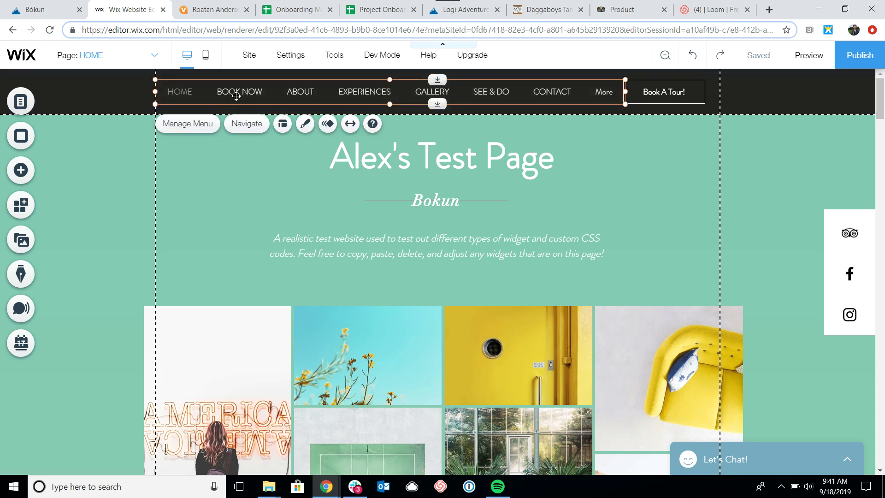
left_click(245, 125)
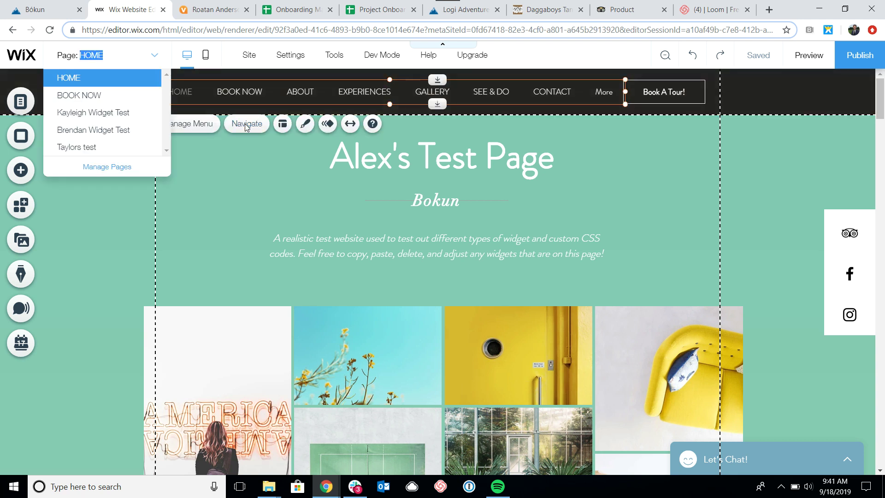
left_click(105, 96)
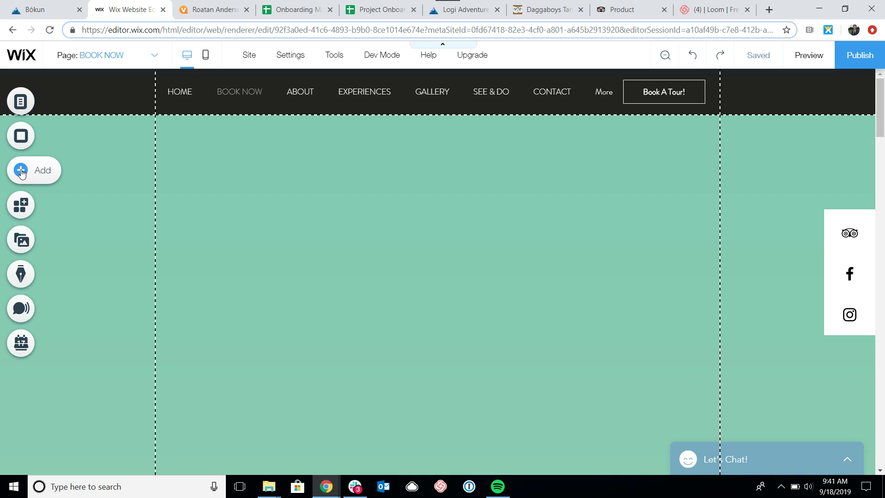
Browse the Add elements panel to More to reveal Embeds such as HTML iframe
left_click(21, 171)
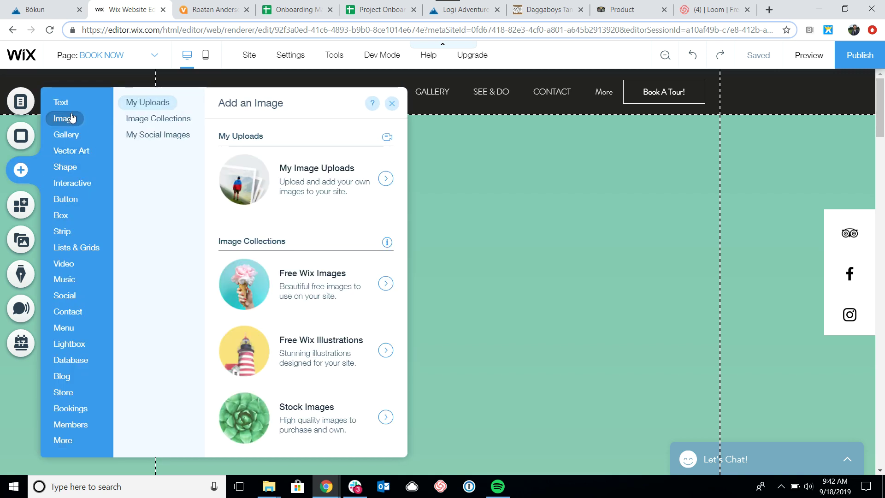
mouse_move(73, 107)
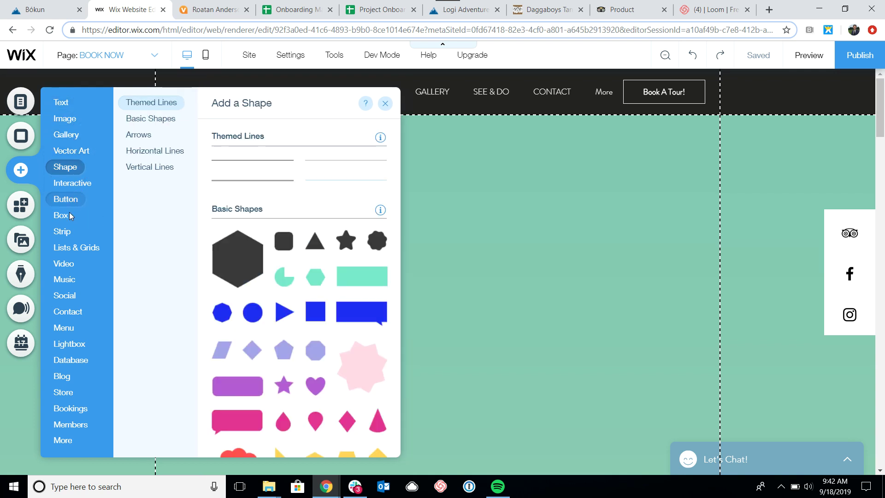
mouse_move(68, 216)
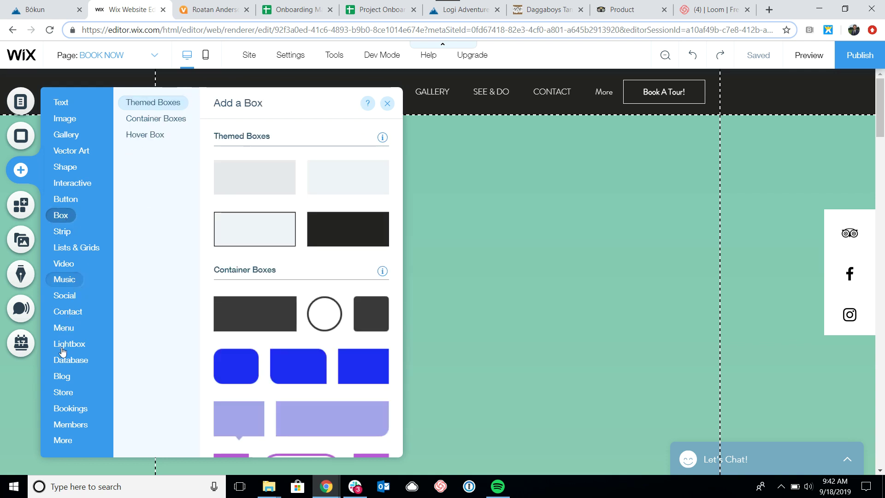
mouse_move(88, 439)
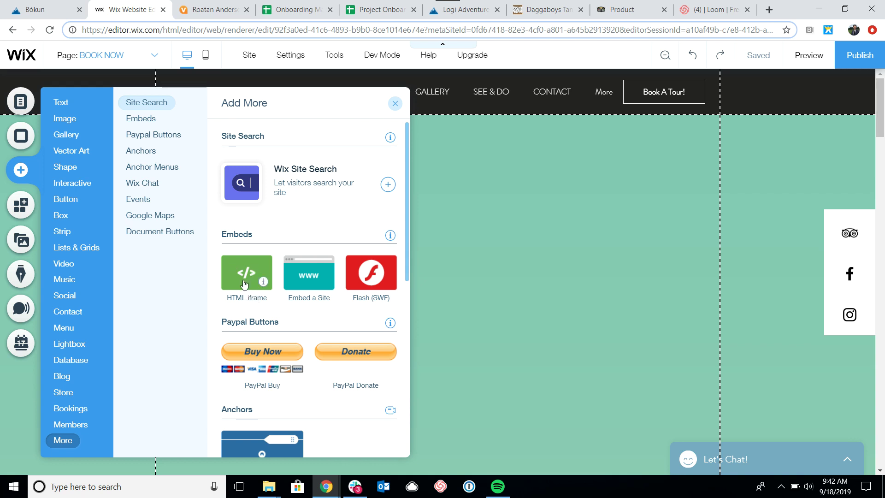
Place an HTML iframe element on BOOK NOW, stretch it to 1233 by 623, and raise it
left_click_drag(239, 274, 484, 273)
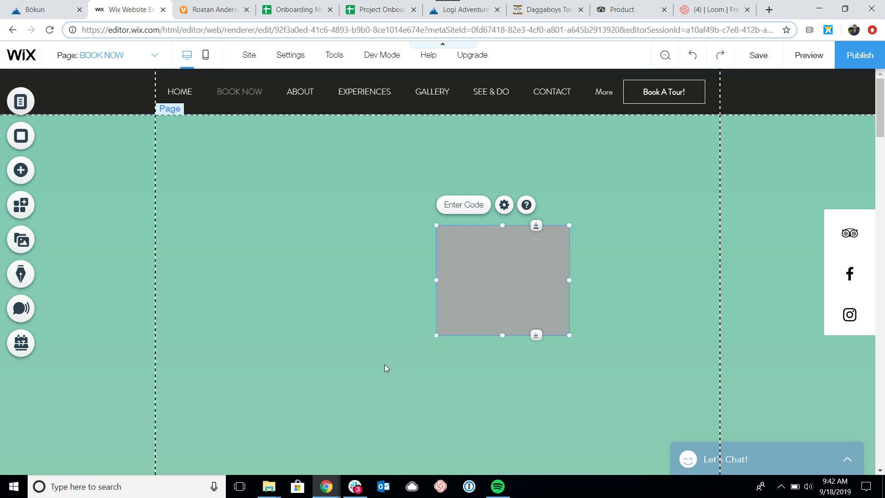
left_click_drag(381, 369, 220, 428)
scroll(380, 301, "down", 3)
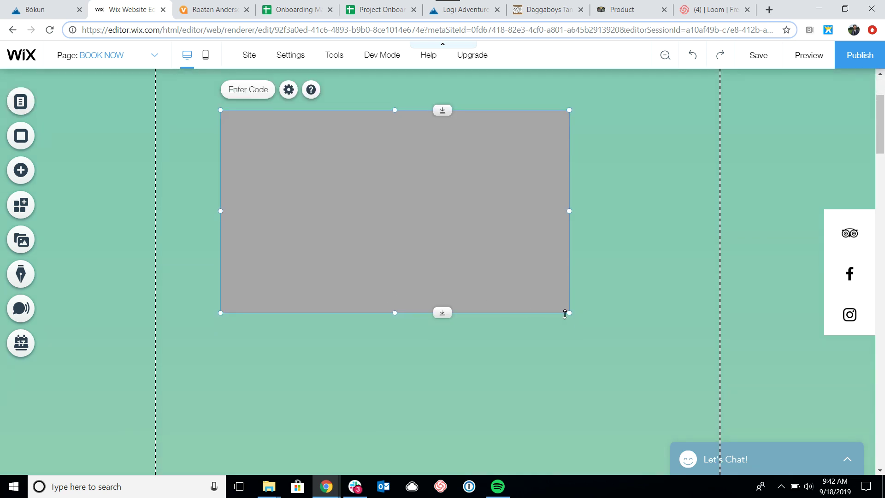
left_click_drag(568, 313, 752, 423)
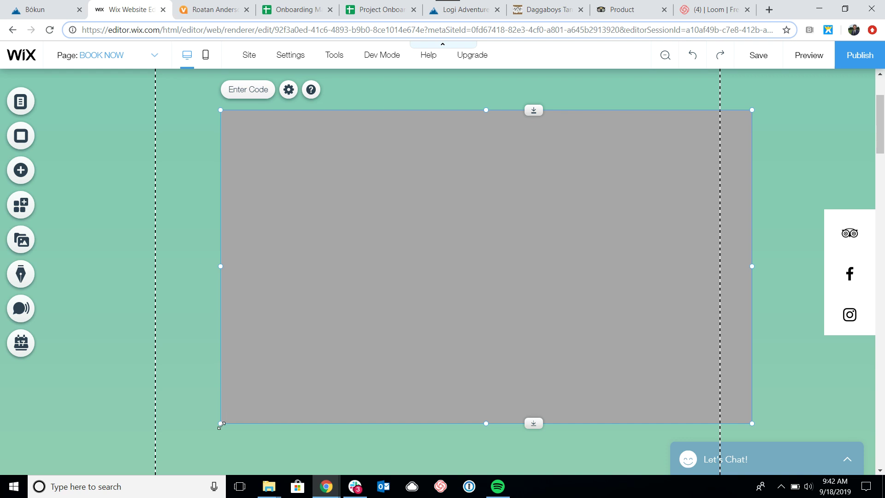
left_click_drag(220, 423, 2, 492)
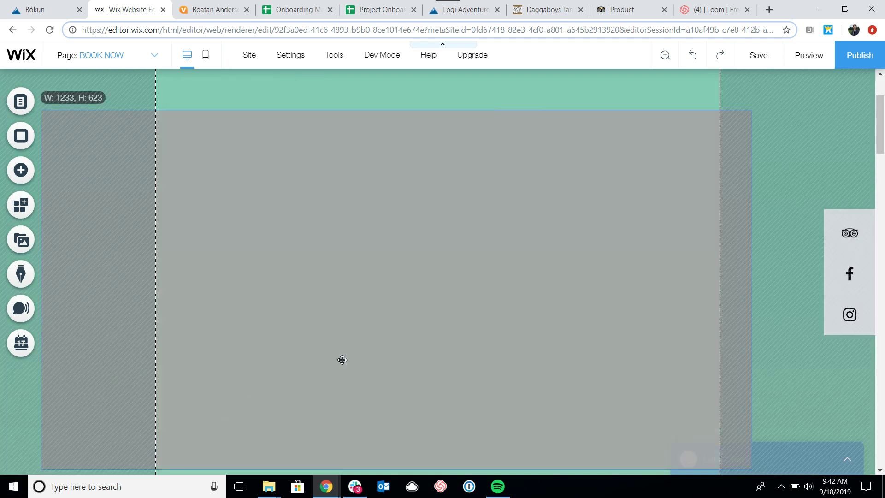
left_click_drag(454, 298, 460, 206)
left_click(439, 204)
Widen and lengthen the HTML box further and set it just below the header
scroll(507, 345, "down", 3)
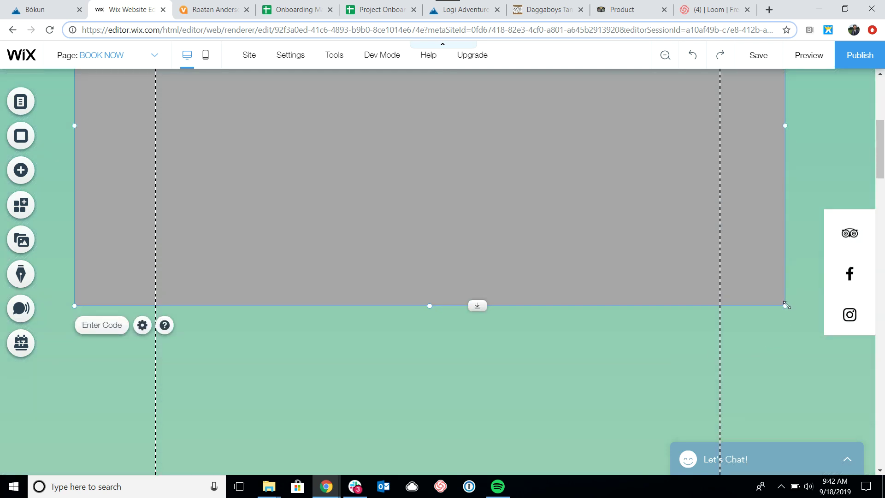
left_click_drag(784, 305, 837, 344)
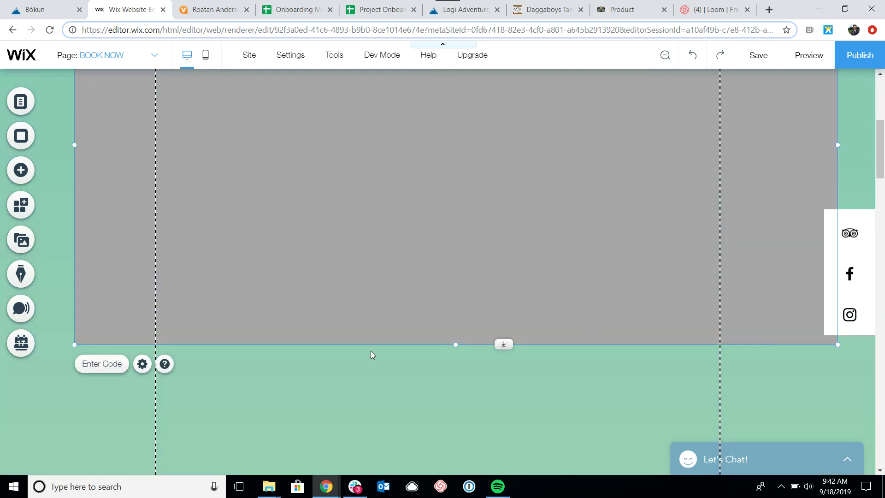
left_click_drag(73, 345, 12, 399)
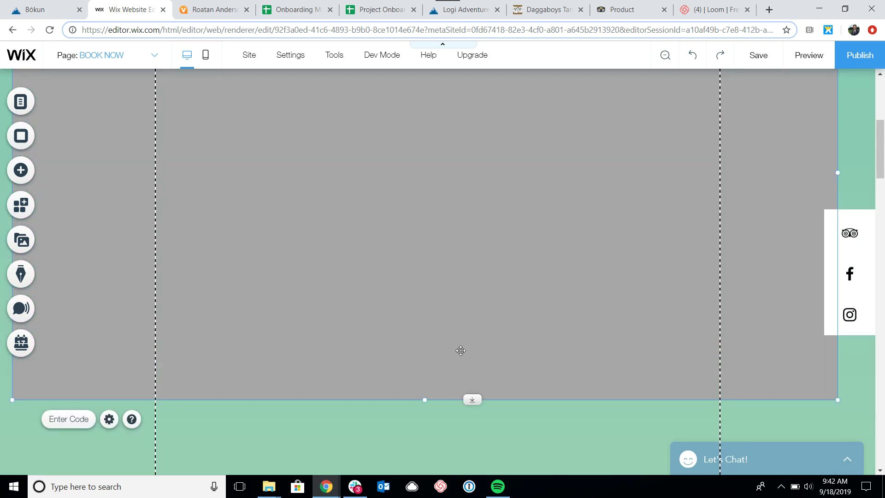
scroll(460, 352, "up", 5)
left_click_drag(469, 306, 485, 279)
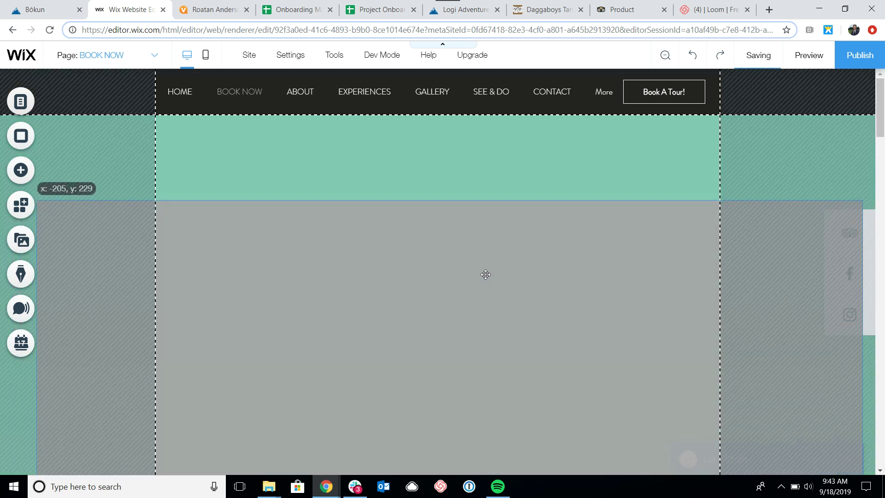
left_click_drag(486, 274, 485, 272)
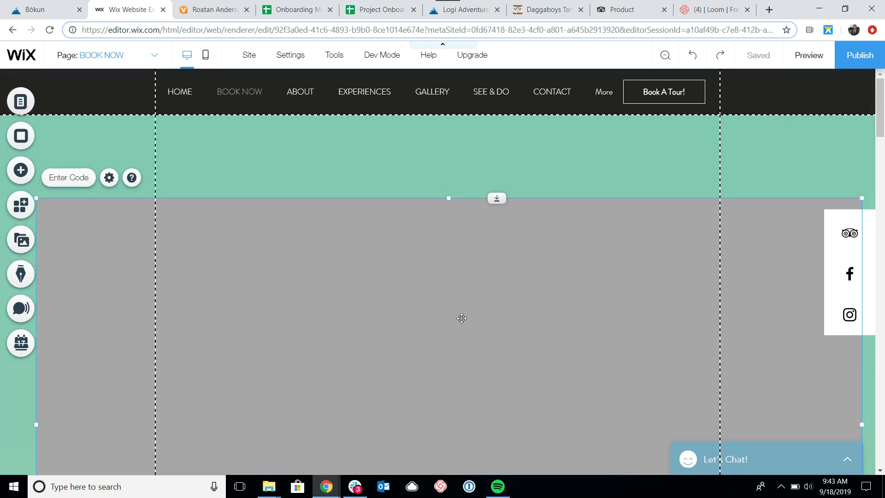
Paste the Bókun widget code into the HTML element's code field and apply it
left_click(73, 179)
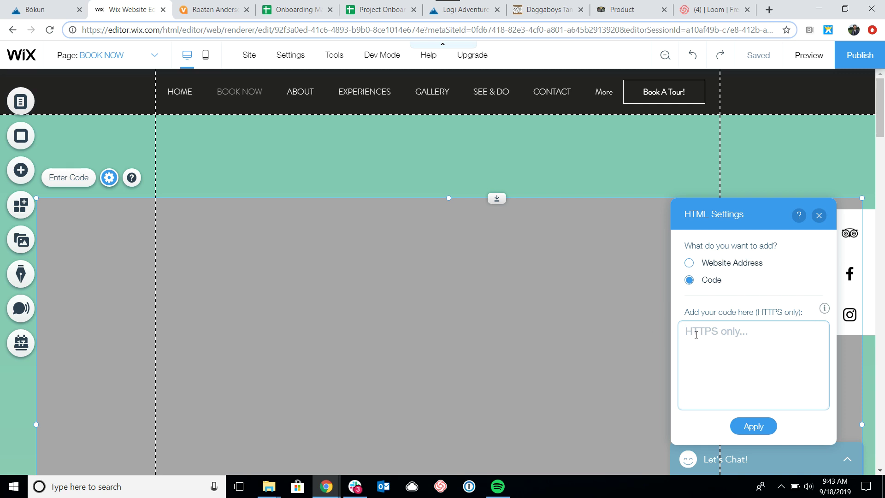
right_click(695, 335)
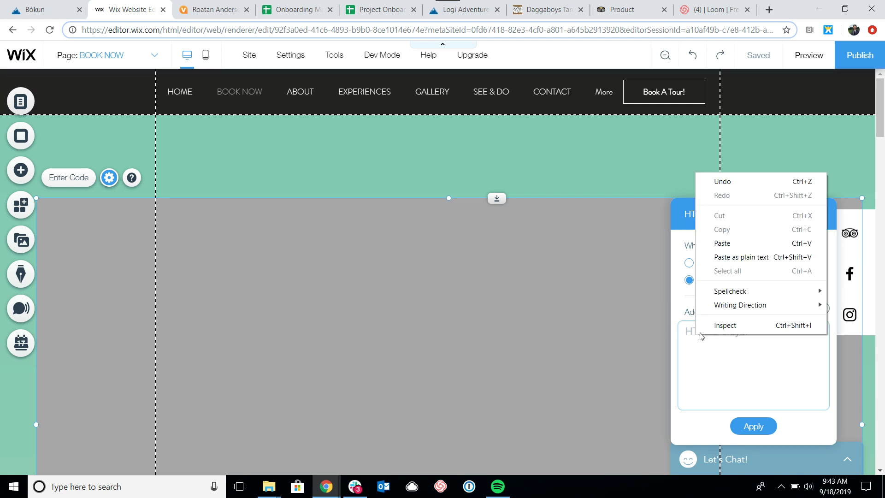
left_click(722, 243)
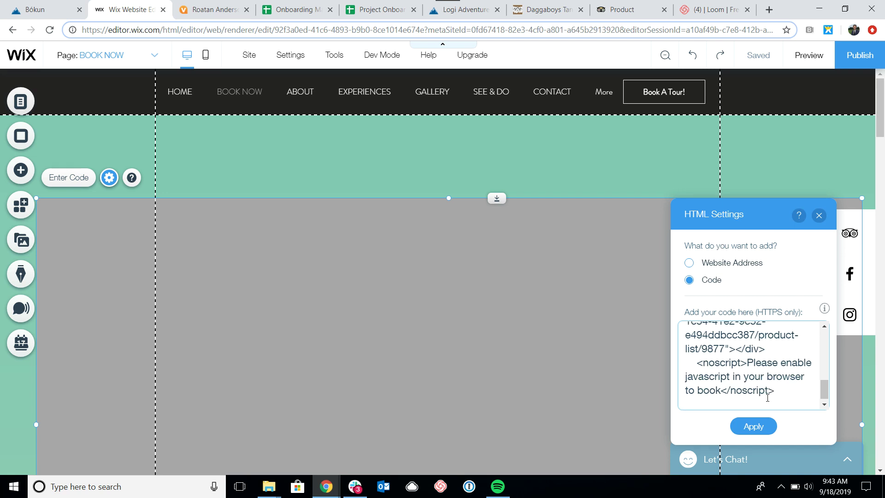
left_click(753, 426)
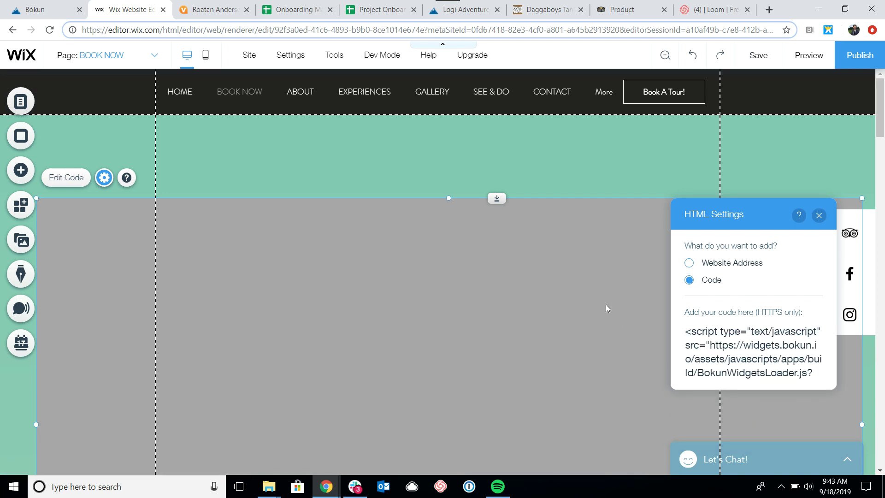
key("Escape")
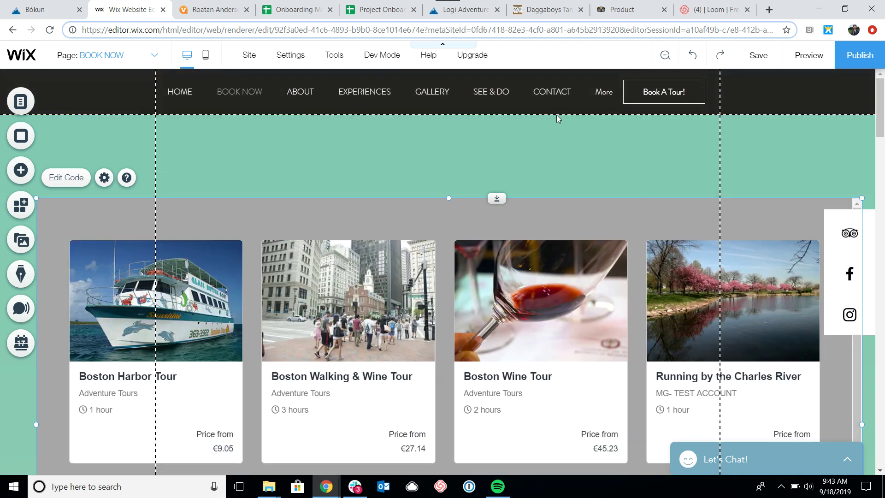
Raise the tour widget slightly and lengthen it to 1432 by 841 to show second-row prices
left_click(558, 210)
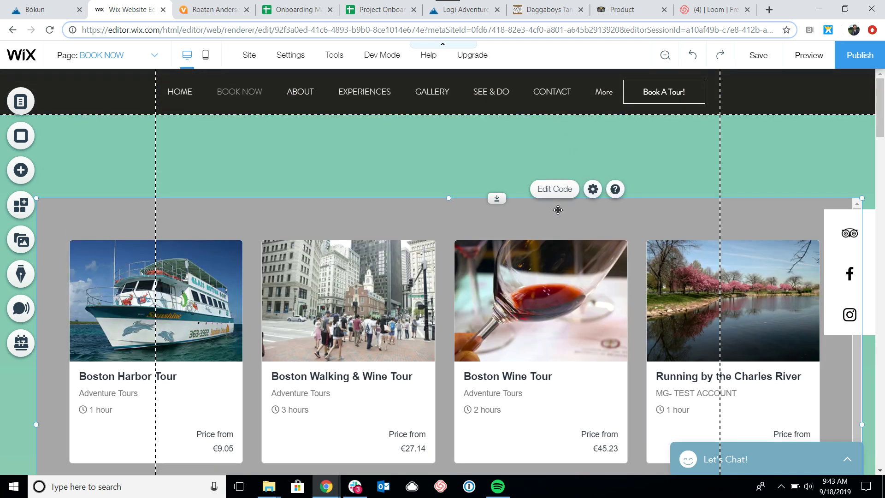
mouse_move(557, 205)
left_mouse_down()
mouse_move(563, 152)
mouse_move(567, 162)
left_mouse_up()
scroll(568, 206, "down", 6)
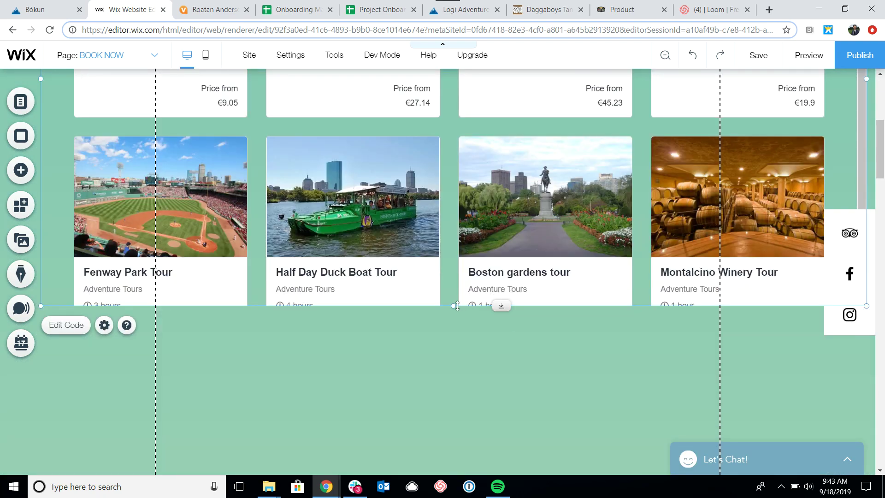
left_click_drag(454, 305, 451, 390)
scroll(452, 371, "up", 5)
scroll(540, 343, "up", 1)
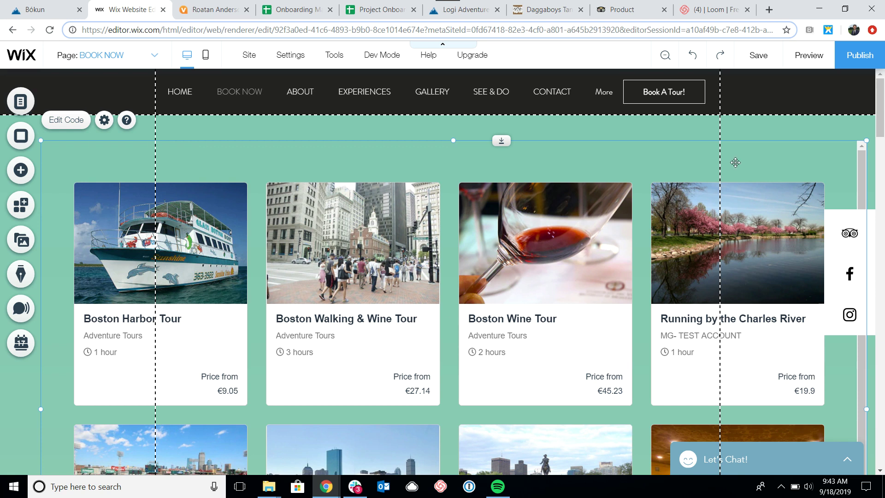
Publish the site, dismiss the Congratulations dialog, and switch to Preview
left_click(868, 56)
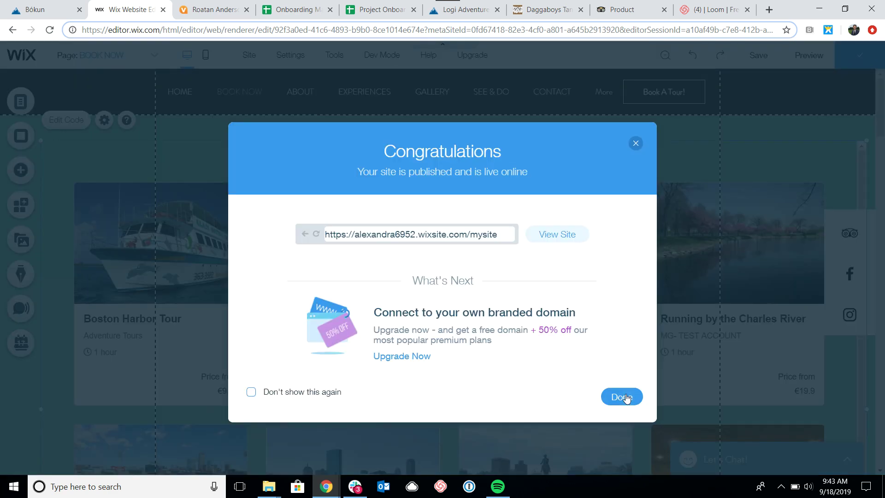
left_click(622, 396)
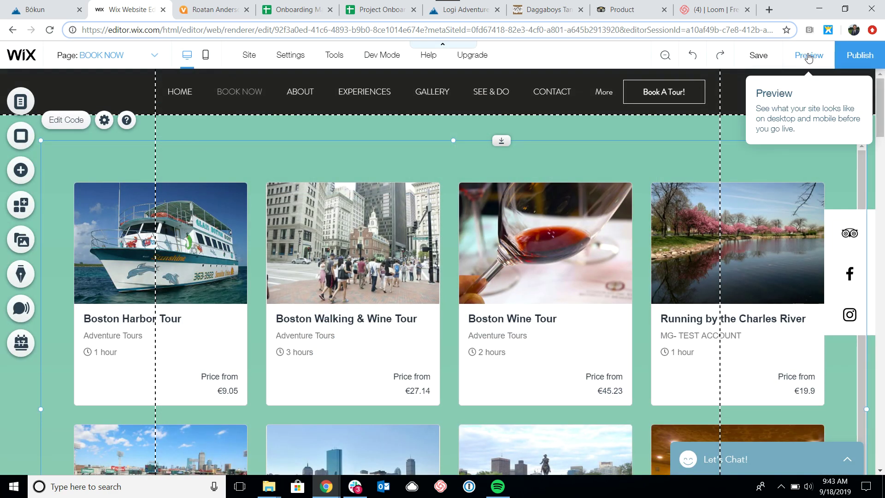
left_click(808, 55)
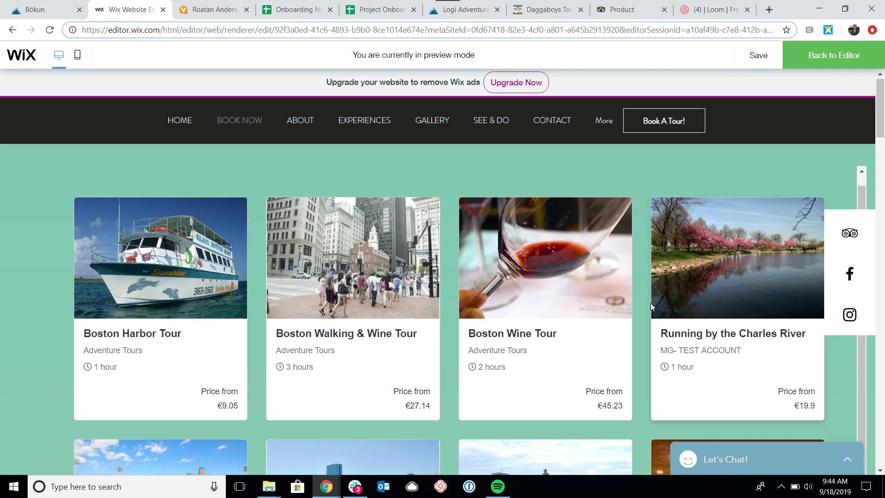
In preview, choose the Half Day Duck Boat Tour on September 19 at 09:00 AM and add it to the cart
scroll(657, 277, "down", 3)
scroll(660, 234, "down", 3)
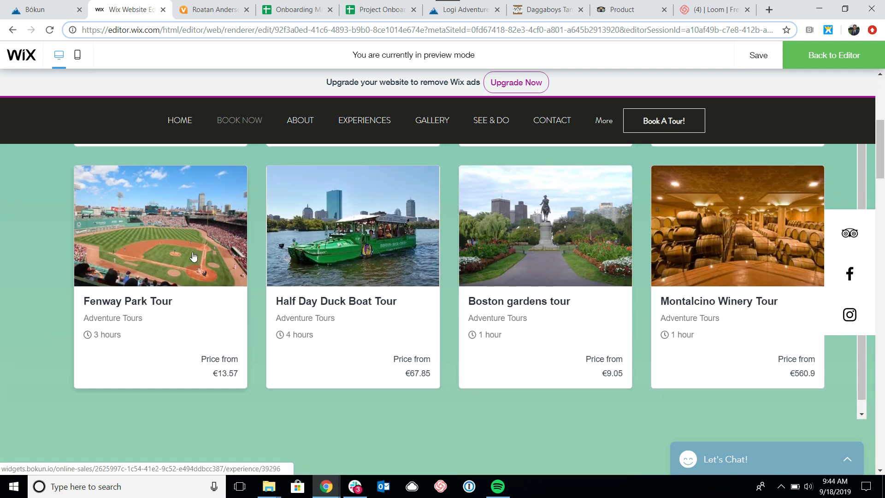
left_click(376, 238)
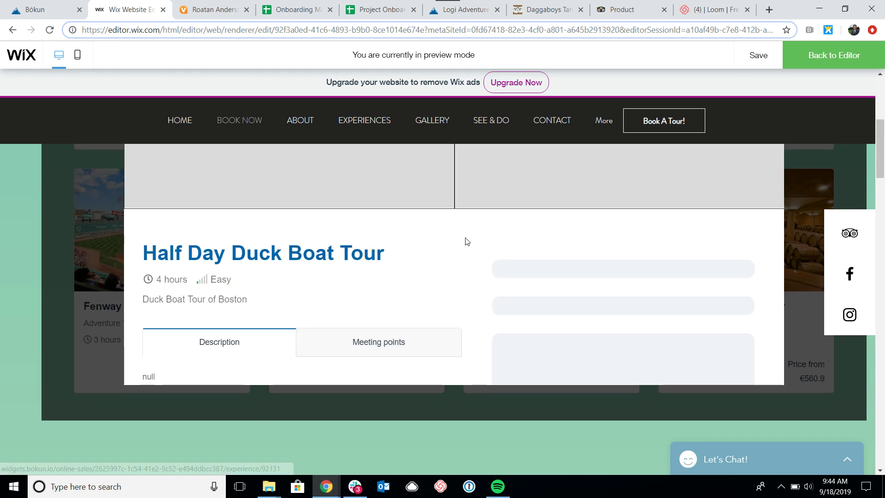
scroll(495, 242, "down", 5)
scroll(496, 242, "down", 6)
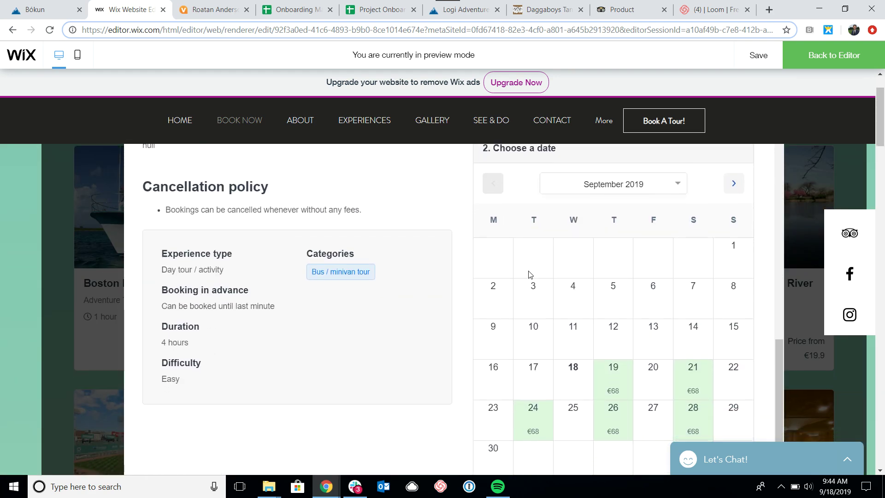
left_click(620, 286)
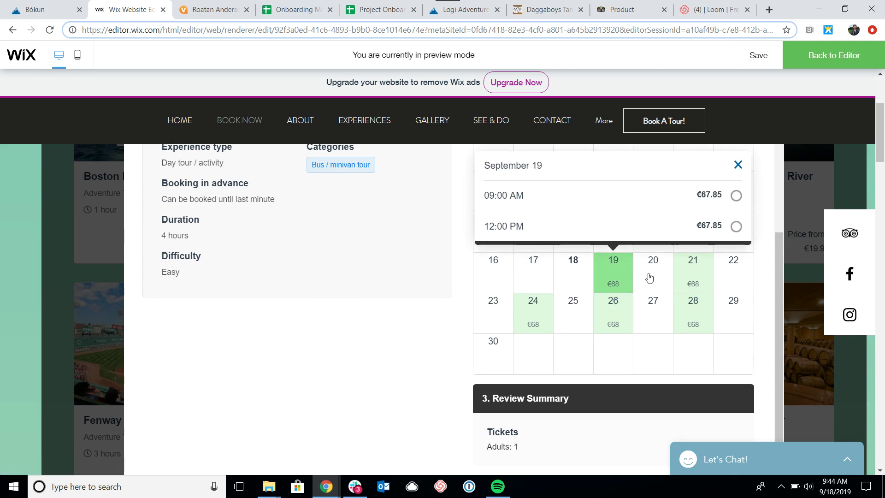
left_click(734, 191)
scroll(714, 273, "down", 2)
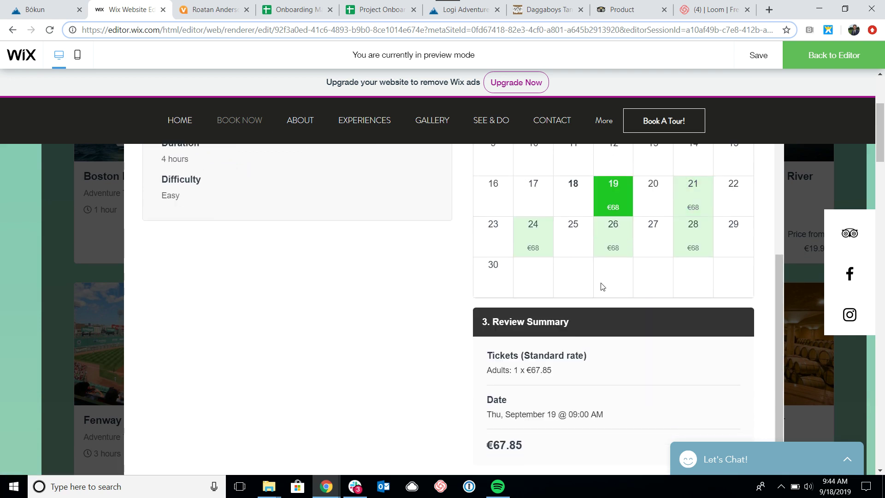
scroll(464, 328, "down", 6)
left_click(594, 218)
scroll(464, 198, "up", 3)
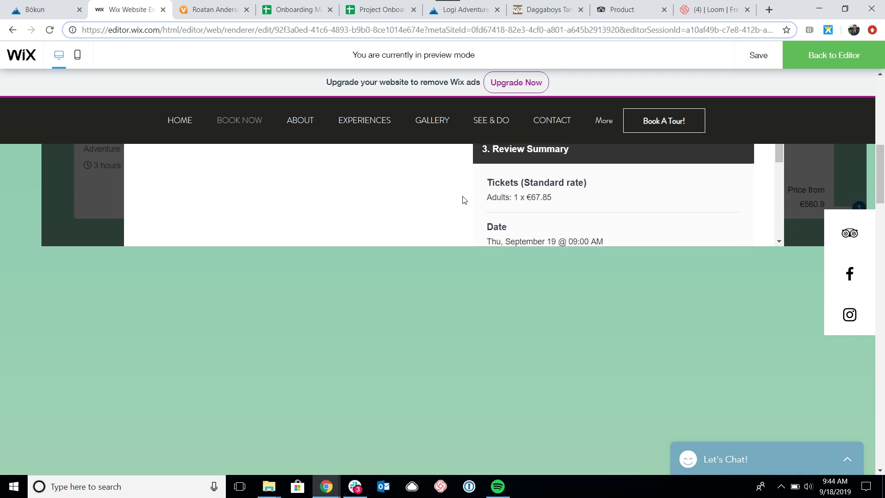
scroll(465, 199, "down", 3)
Check out the Duck Boat Tour cart with main contact details, reaching PayPal payment for $75.00 USD
left_click(691, 168)
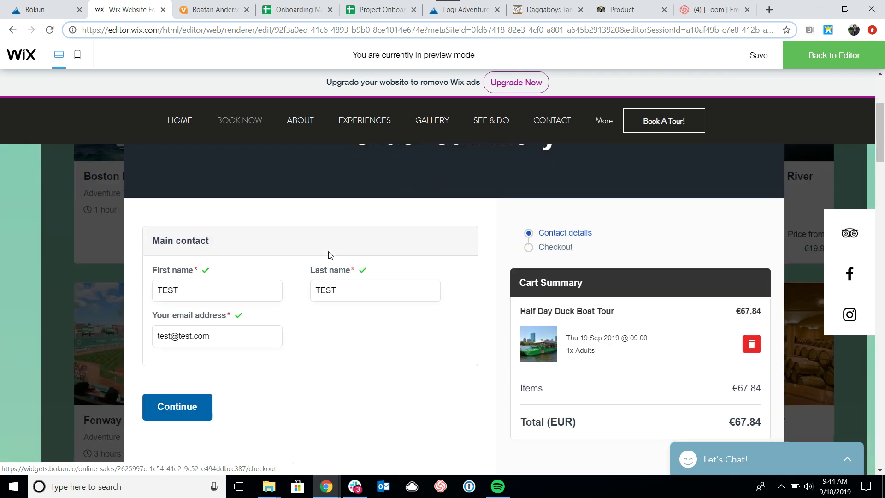
left_click(192, 354)
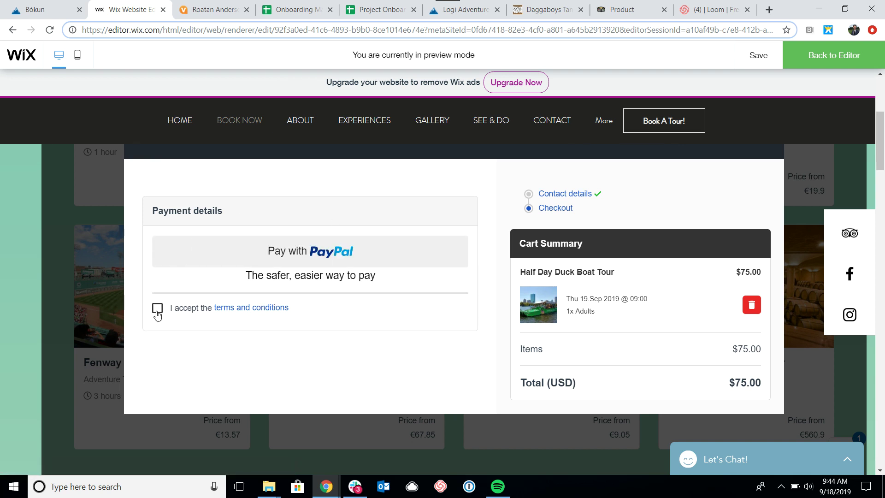
scroll(352, 356, "up", 1)
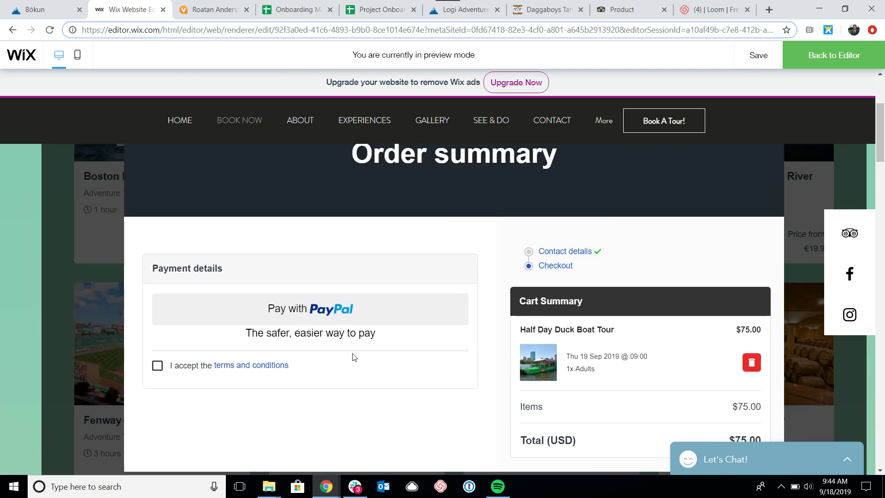